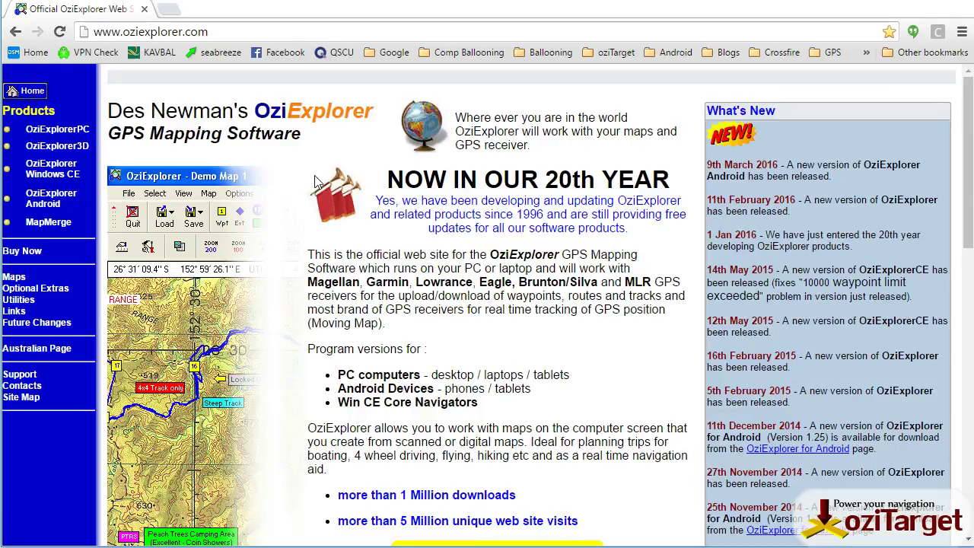
- Go to Optional Extras, open the Img2Ozf download and information page, and scroll through it
{"action": "left_click", "coordinate": [30, 289]}
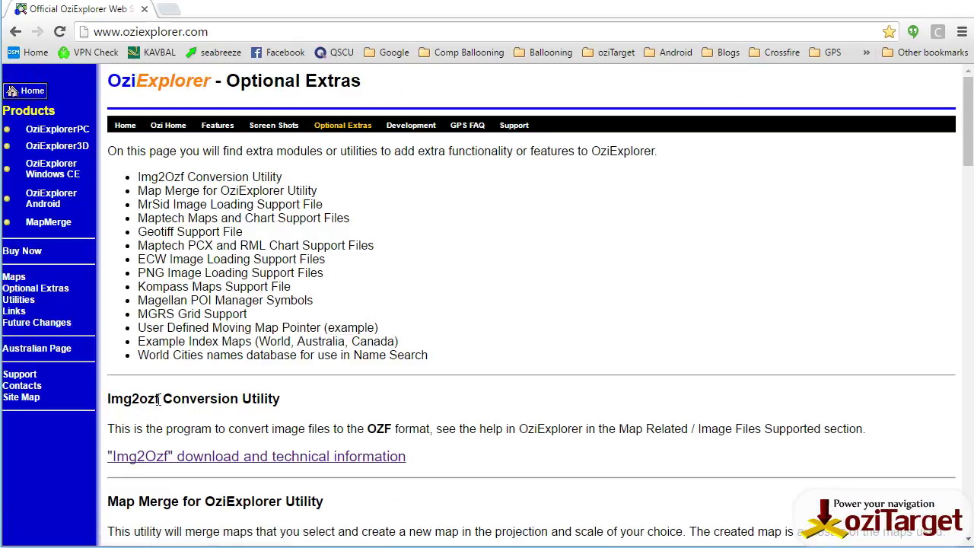
{"action": "left_click", "coordinate": [262, 456]}
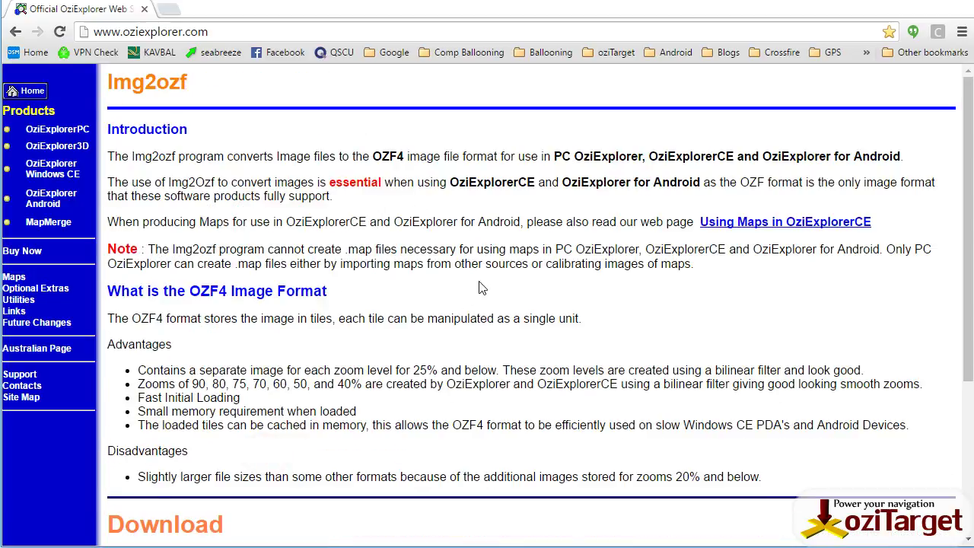
{"action": "scroll", "coordinate": [502, 347], "scroll_direction": "down", "scroll_amount": 3}
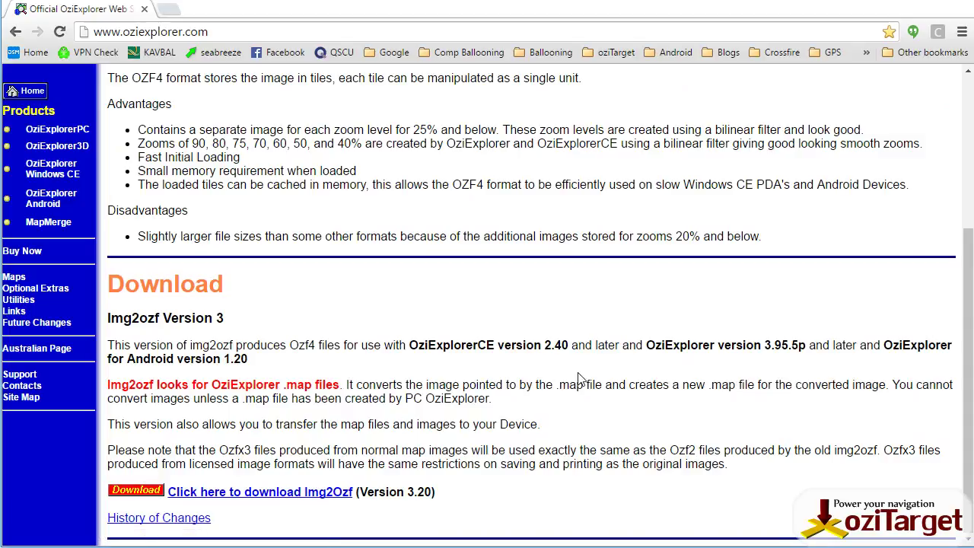
{"action": "scroll", "coordinate": [578, 377], "scroll_direction": "up", "scroll_amount": 2}
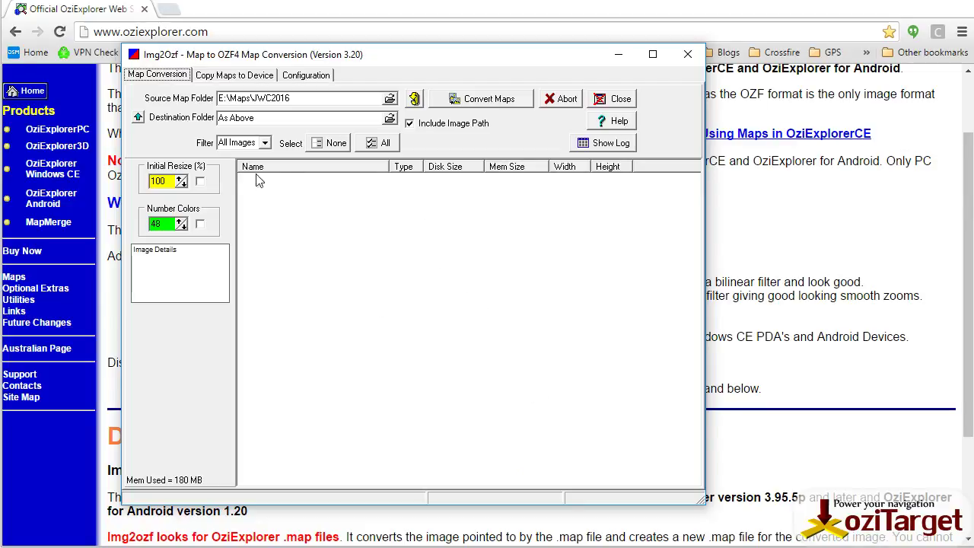
- Read the colour reduction method notes on the Configuration tab, keeping Neural Net at quality 90
{"action": "left_click", "coordinate": [312, 75]}
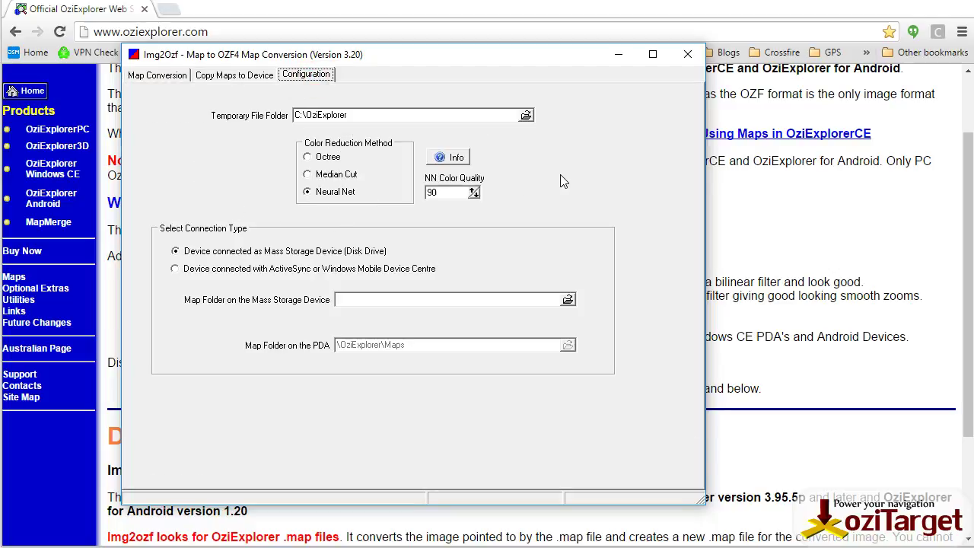
{"action": "left_click", "coordinate": [451, 157]}
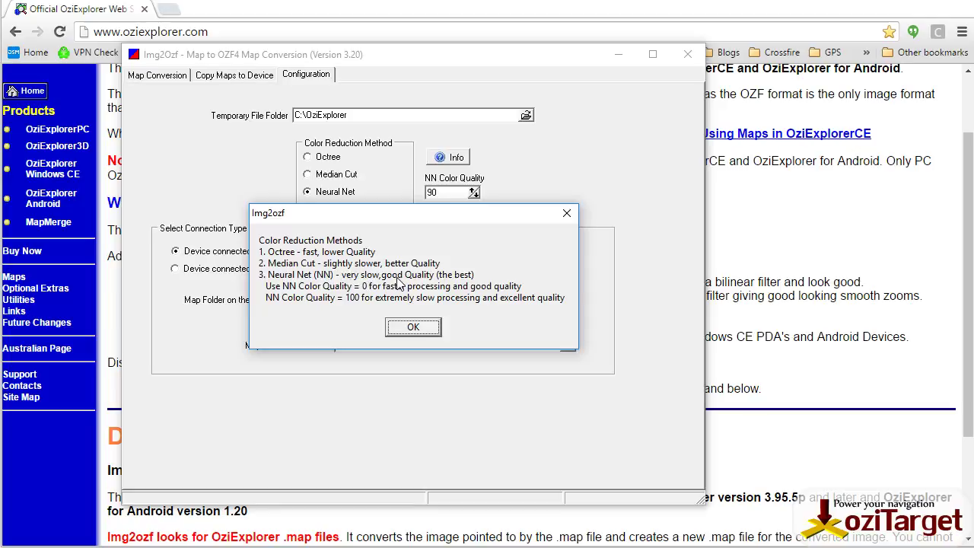
{"action": "left_click", "coordinate": [414, 327]}
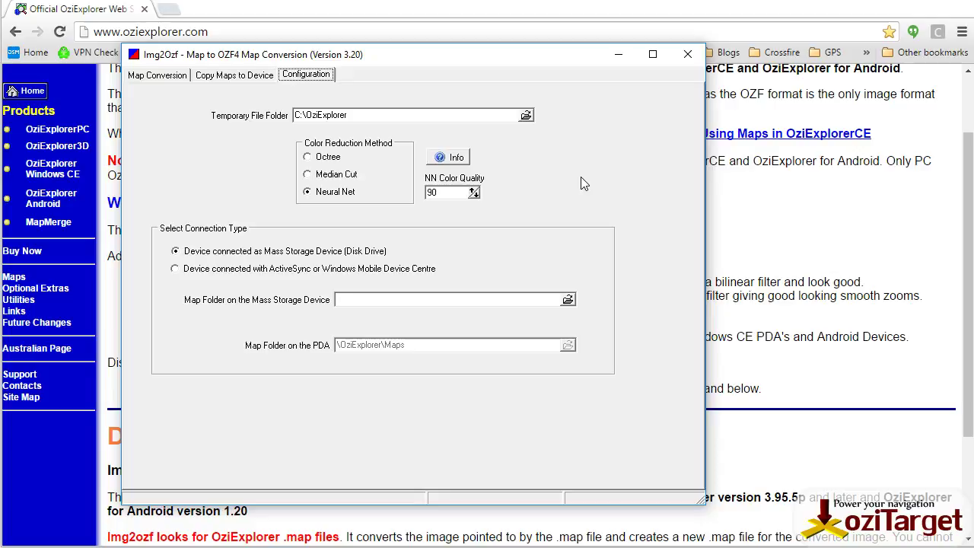
- Scan the JWC2016 source folder and tick 3rd Junior World Champ map v2.map
{"action": "left_click", "coordinate": [174, 79]}
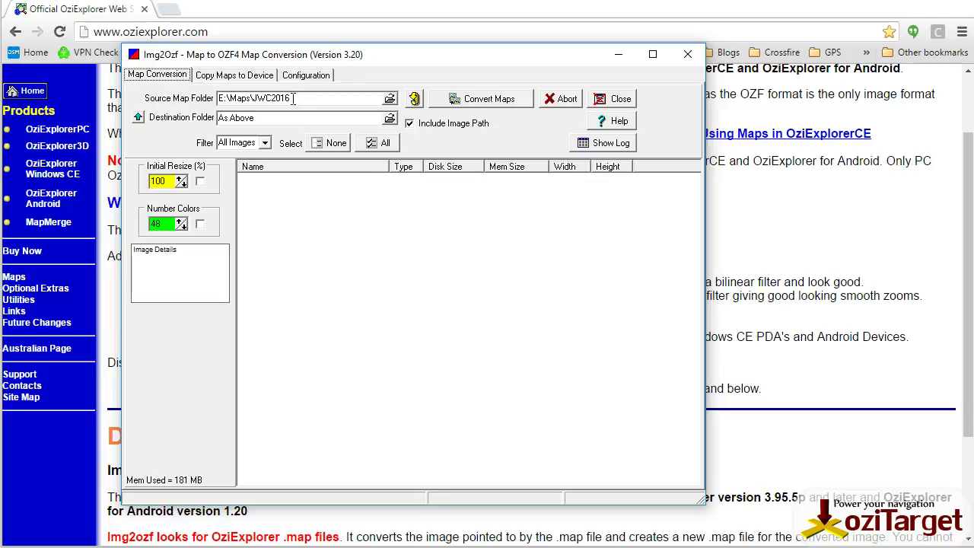
{"action": "left_click", "coordinate": [414, 99]}
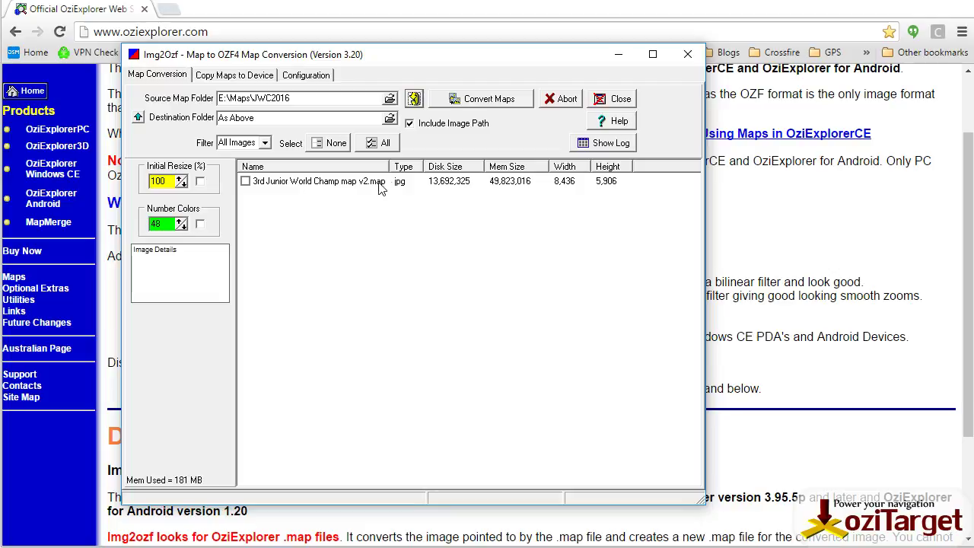
{"action": "left_click", "coordinate": [245, 181]}
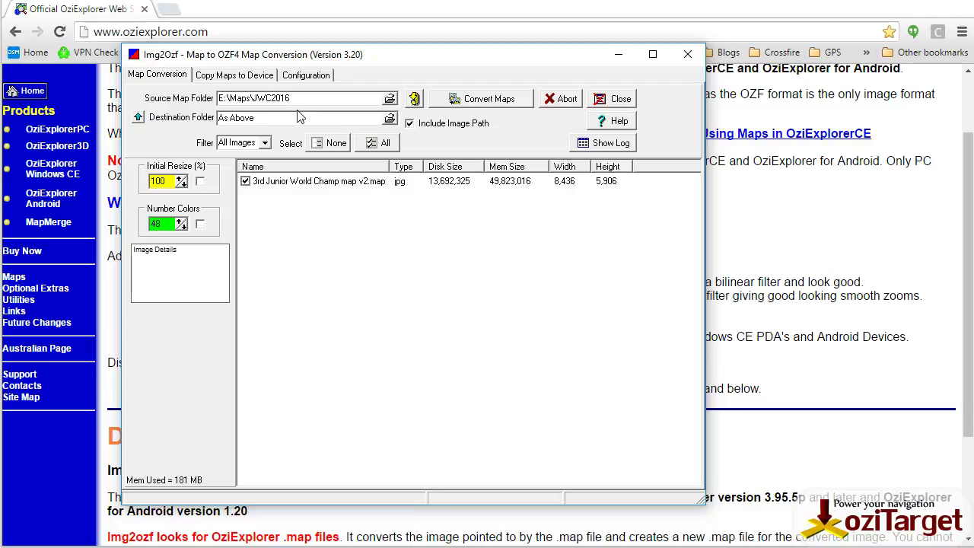
- Convert the ticked map to OZF4 until the status reads Completed, 1 of 1
{"action": "left_click", "coordinate": [481, 102]}
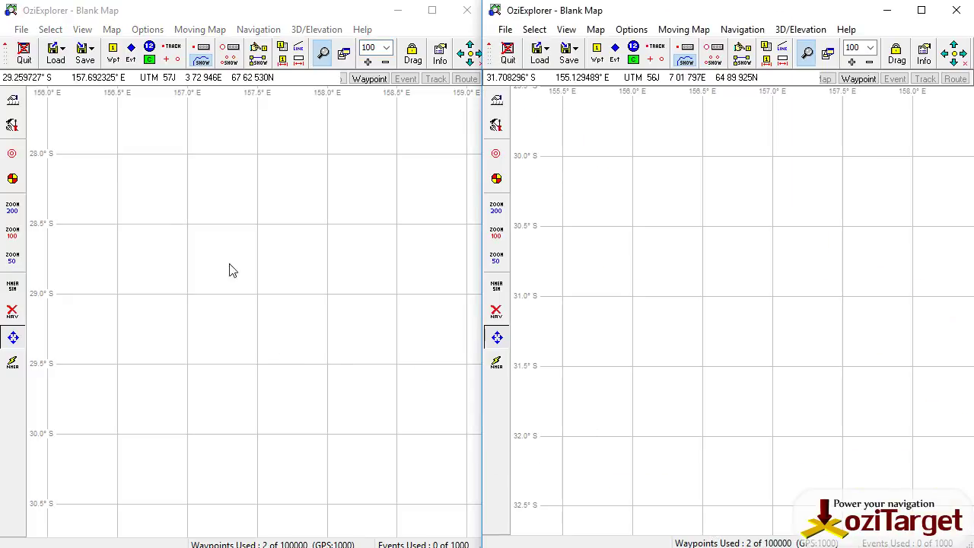
- Load 3rd Junior World Champ map v2.map into the left window
{"action": "left_click", "coordinate": [56, 55]}
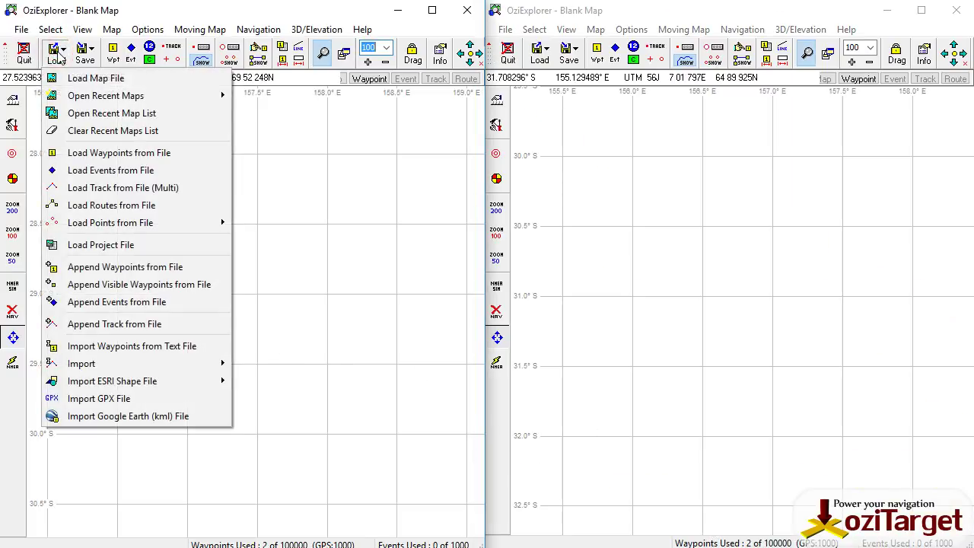
{"action": "left_click", "coordinate": [81, 80]}
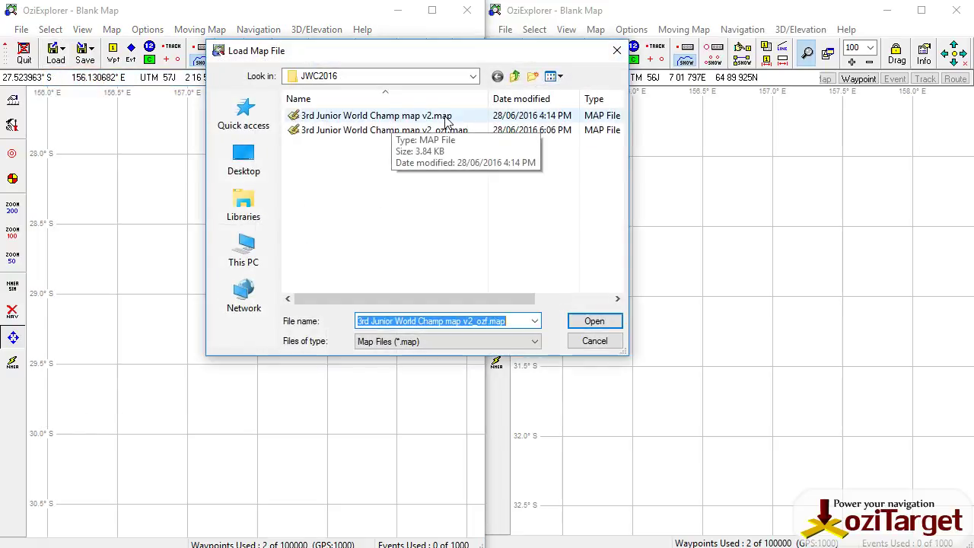
{"action": "left_click", "coordinate": [394, 122]}
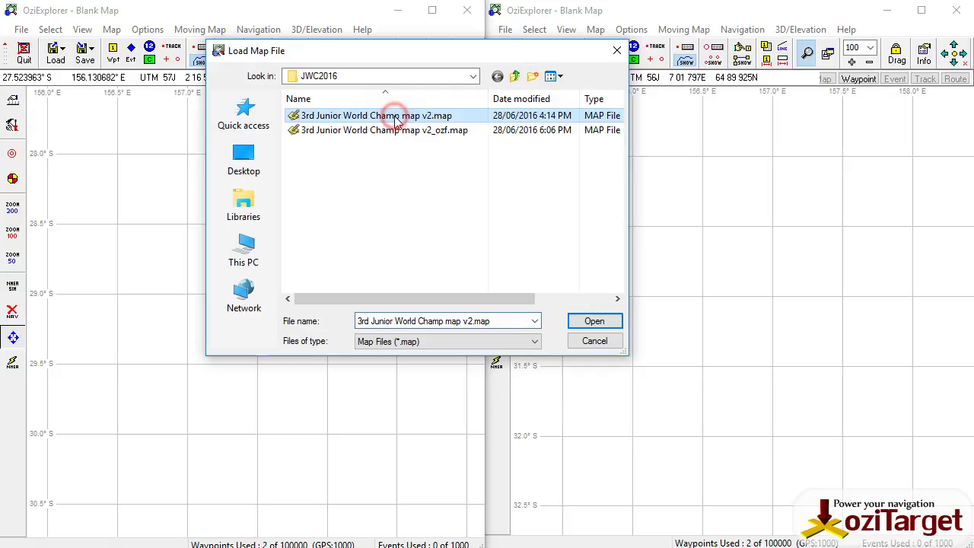
{"action": "left_click", "coordinate": [596, 323]}
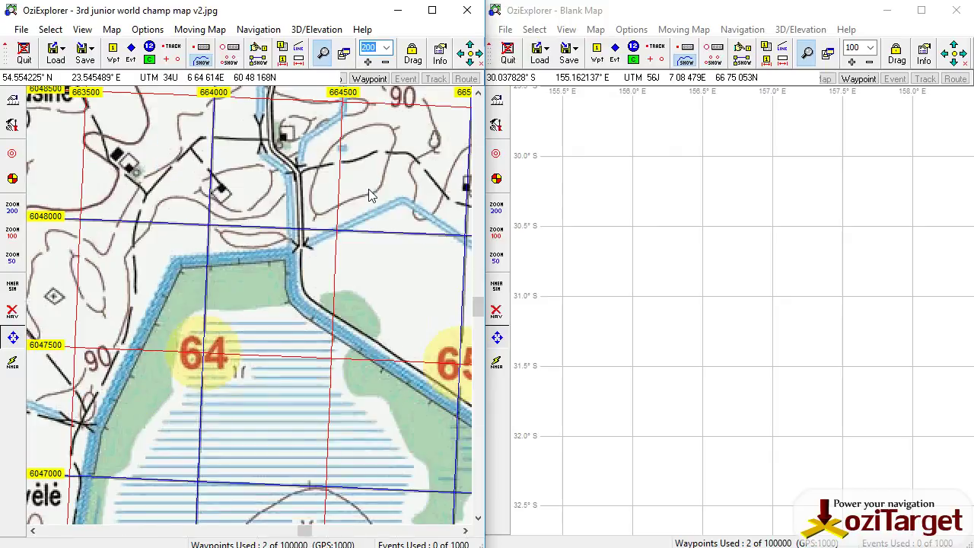
- Zoom the original map out to 100 percent
{"action": "left_click", "coordinate": [387, 64]}
{"action": "left_click", "coordinate": [387, 64]}
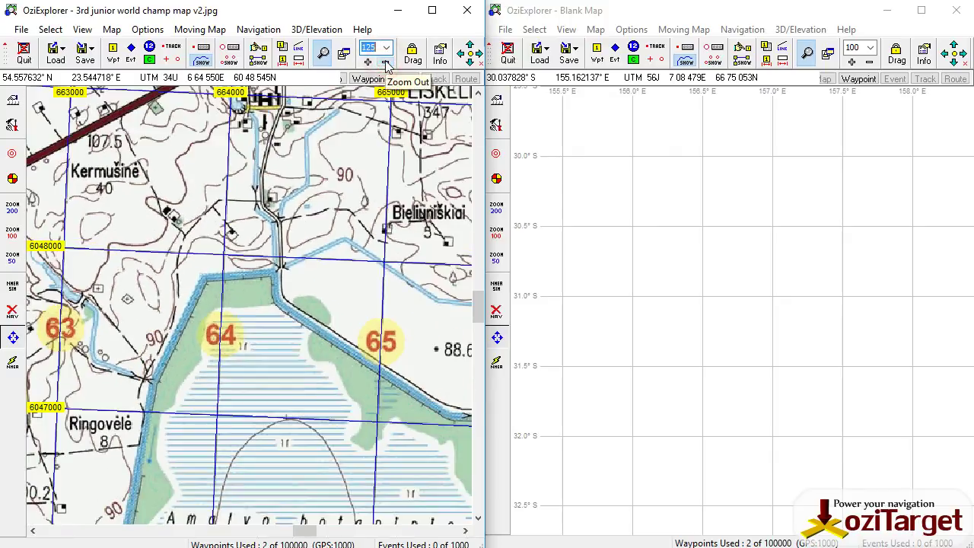
{"action": "left_click", "coordinate": [387, 64]}
{"action": "left_click", "coordinate": [368, 61]}
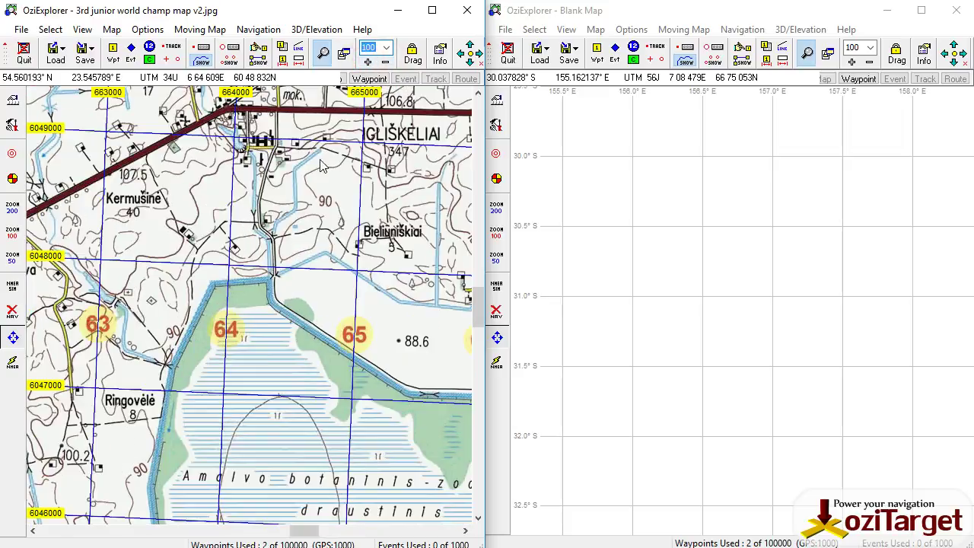
{"action": "left_click", "coordinate": [541, 50]}
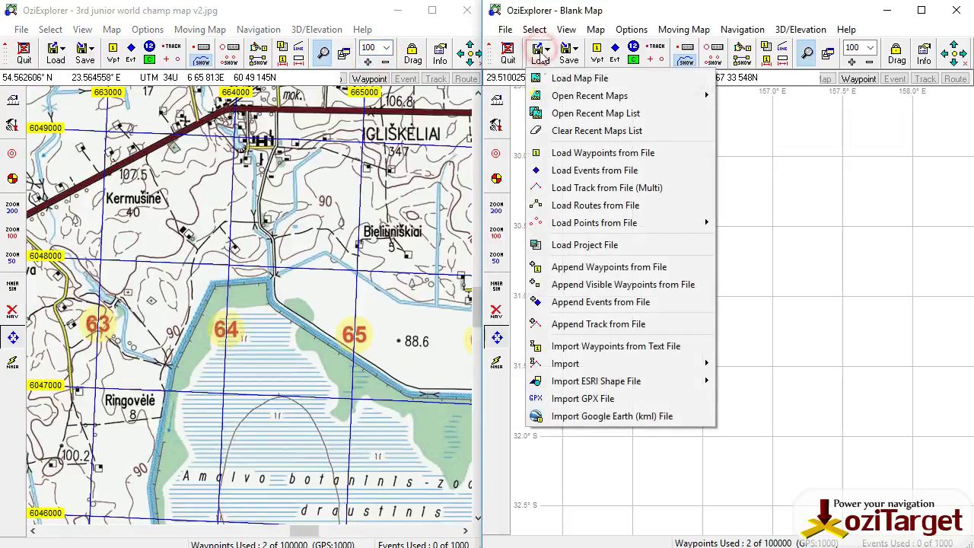
- Load the converted _ozf.map into the blank right window and zoom it out to 100
{"action": "left_click", "coordinate": [573, 79]}
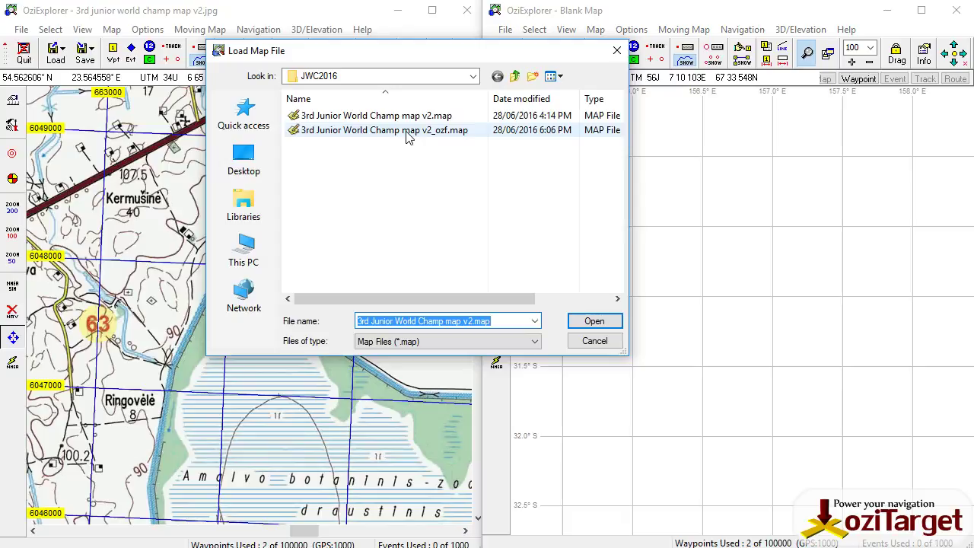
{"action": "left_click", "coordinate": [438, 134]}
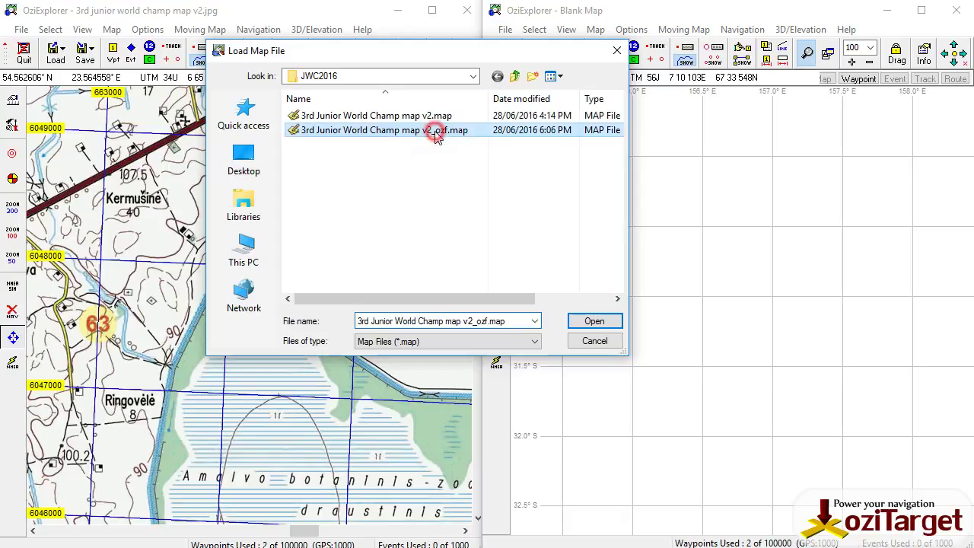
{"action": "left_click", "coordinate": [592, 323]}
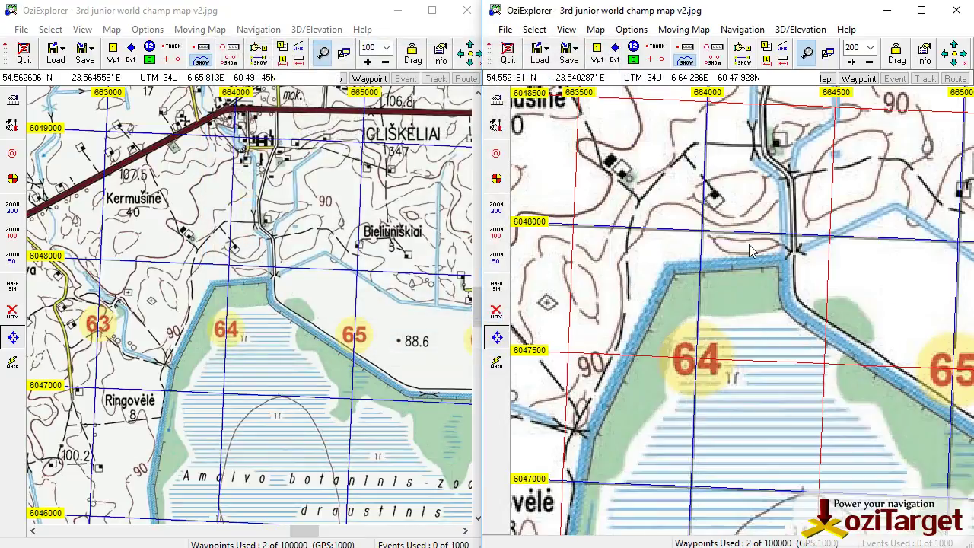
{"action": "left_click", "coordinate": [870, 63]}
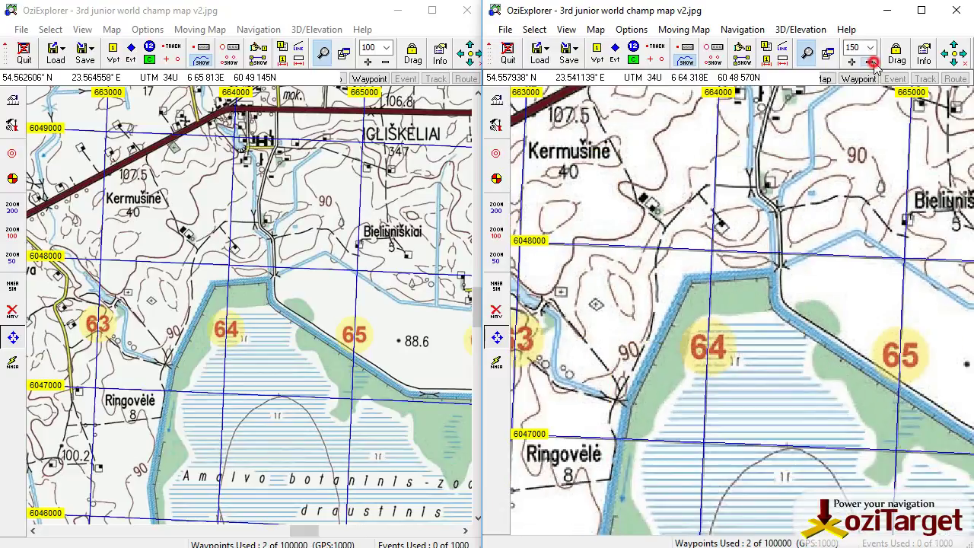
{"action": "left_click", "coordinate": [870, 63]}
{"action": "left_click", "coordinate": [870, 62]}
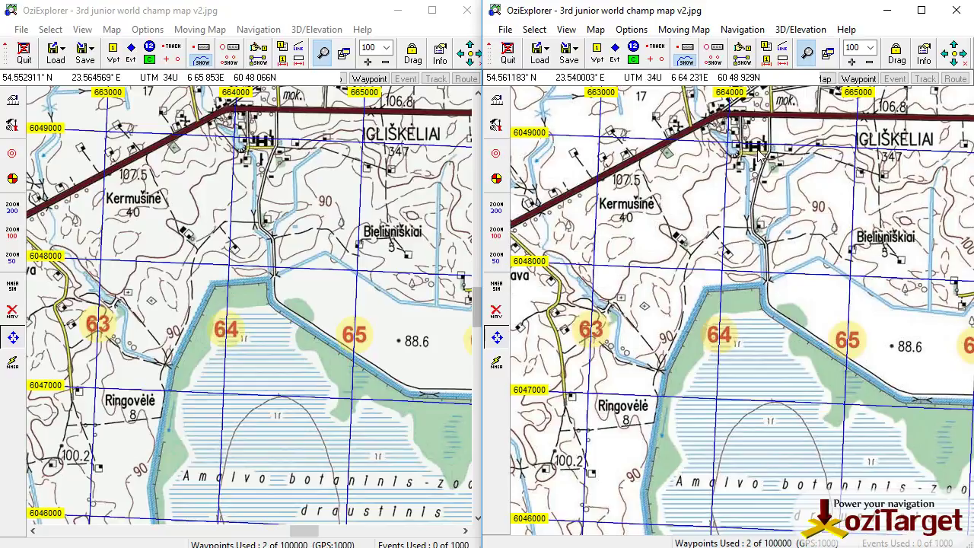
- Zoom both maps out to 50, the converted via 70 and the original via 75
{"action": "left_click", "coordinate": [870, 64]}
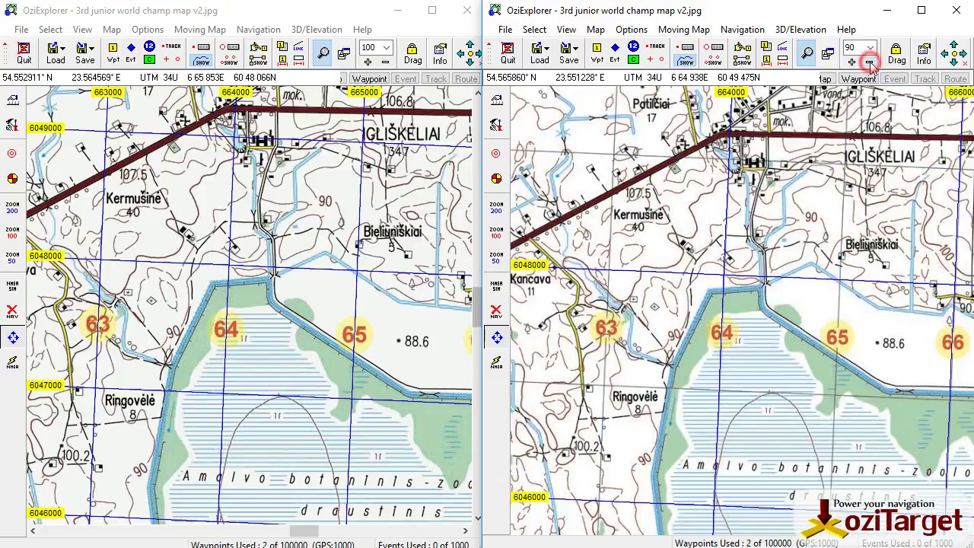
{"action": "left_click", "coordinate": [870, 64]}
{"action": "left_click", "coordinate": [871, 64]}
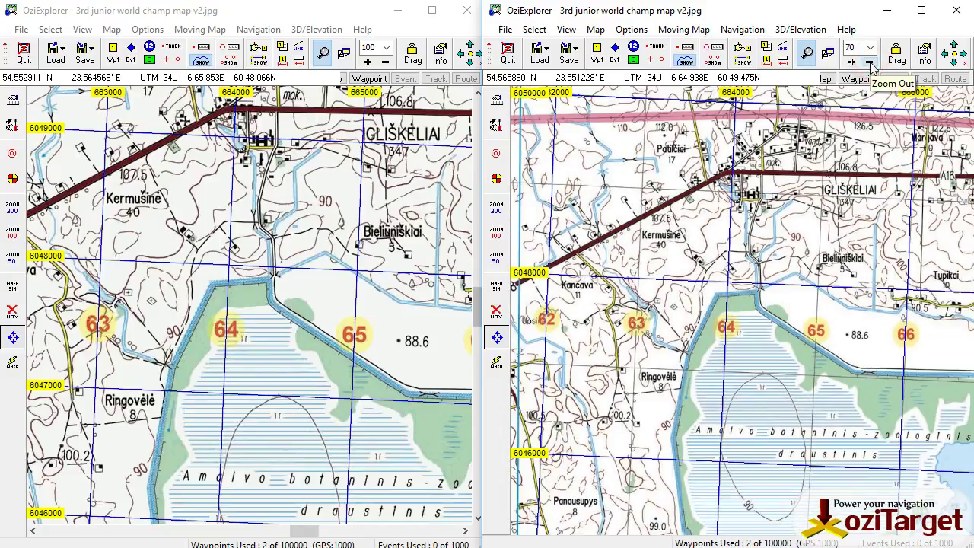
{"action": "left_click", "coordinate": [386, 63]}
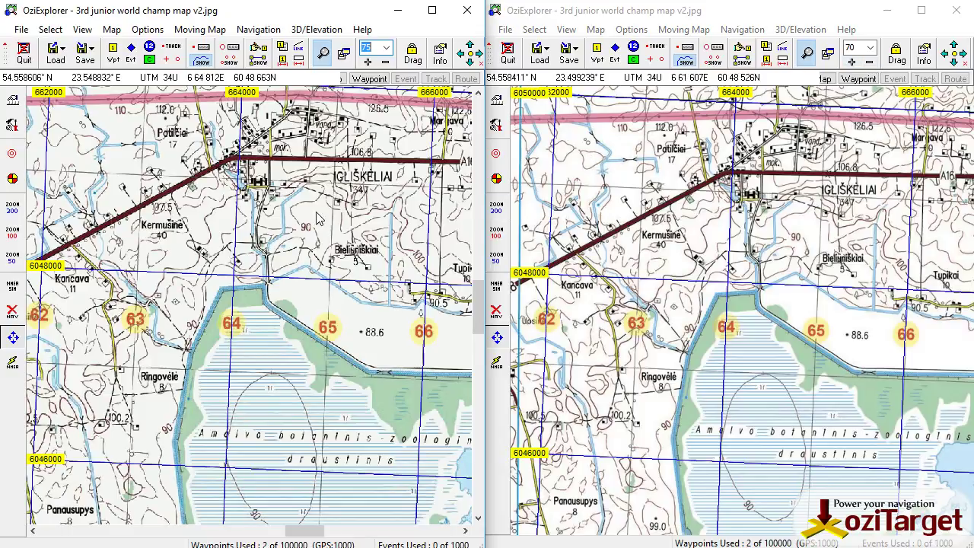
{"action": "left_click", "coordinate": [870, 63]}
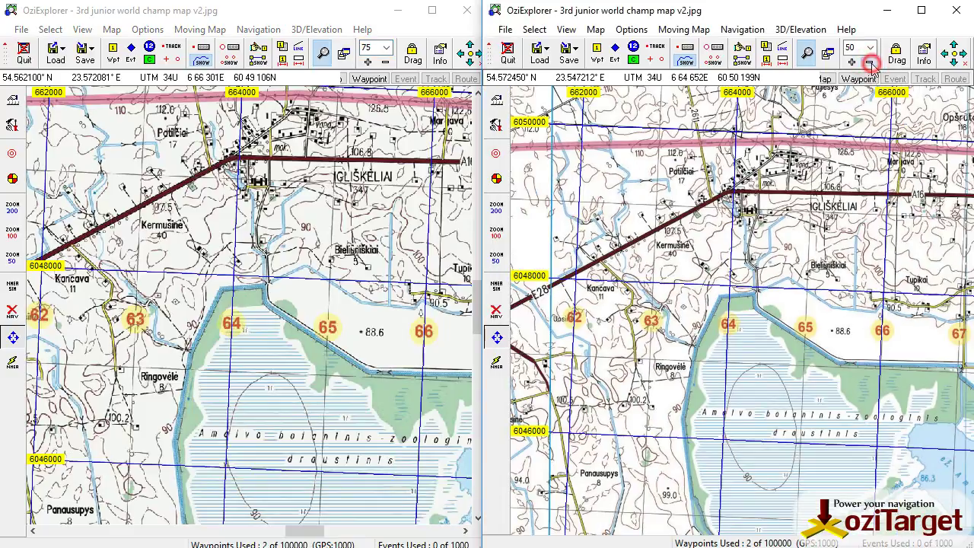
{"action": "left_click", "coordinate": [870, 63]}
{"action": "left_click", "coordinate": [386, 64]}
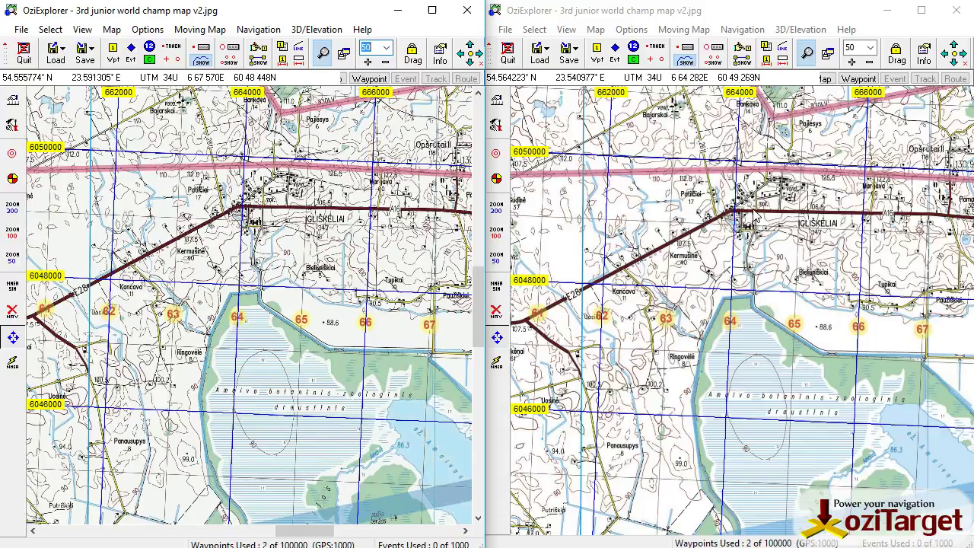
- Zoom the converted and original maps further out to 10
{"action": "left_click", "coordinate": [871, 61]}
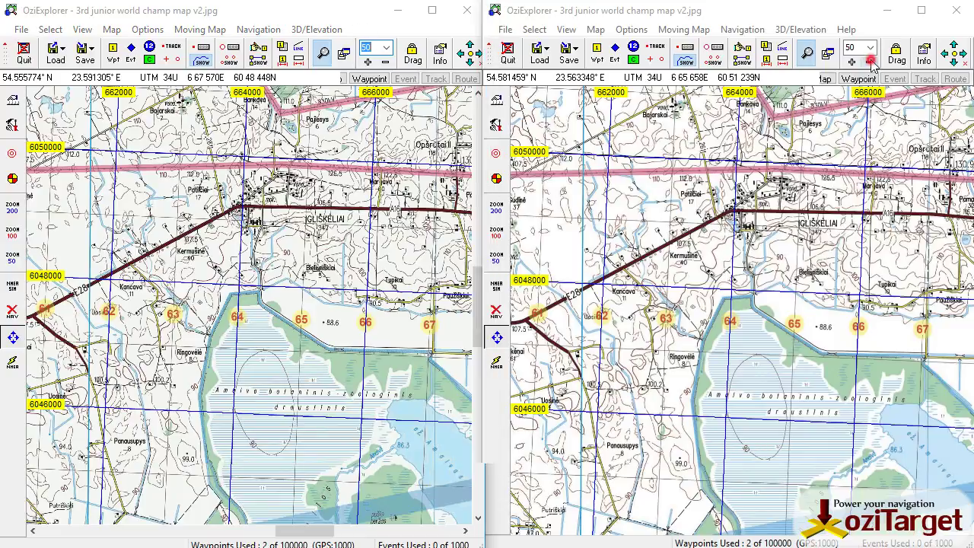
{"action": "left_click", "coordinate": [871, 62]}
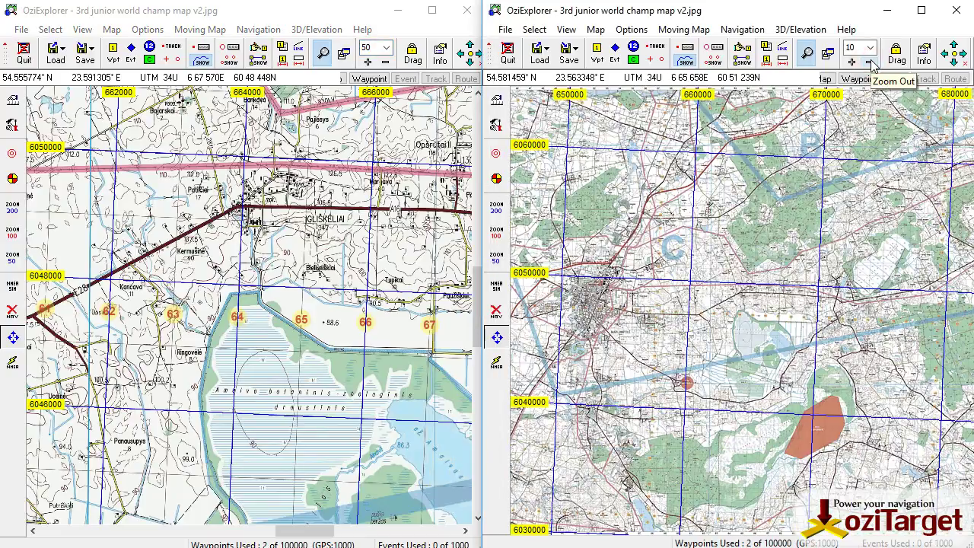
{"action": "left_click", "coordinate": [385, 64]}
{"action": "left_click", "coordinate": [385, 64]}
{"action": "left_click", "coordinate": [386, 64]}
{"action": "left_click", "coordinate": [385, 64]}
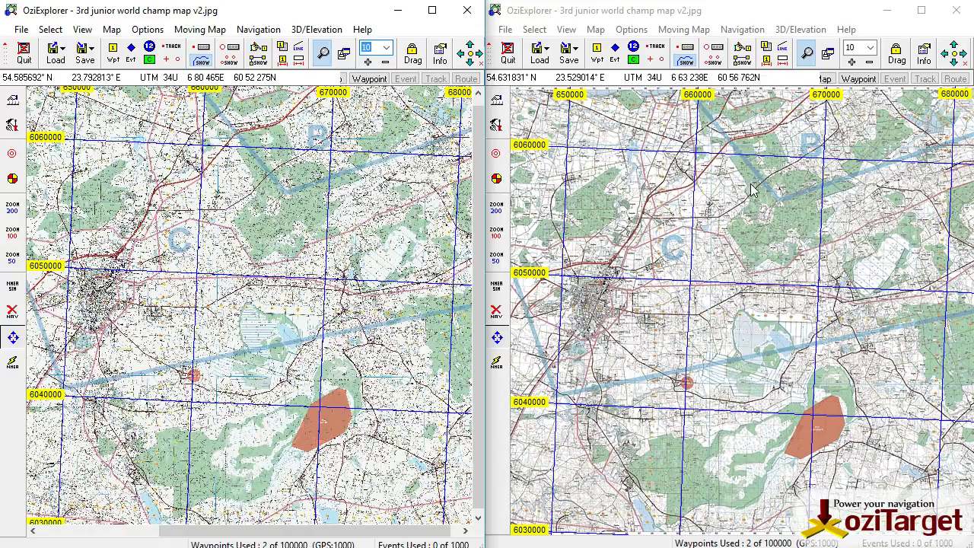
- Zoom the converted map in to 200
{"action": "left_click", "coordinate": [852, 61]}
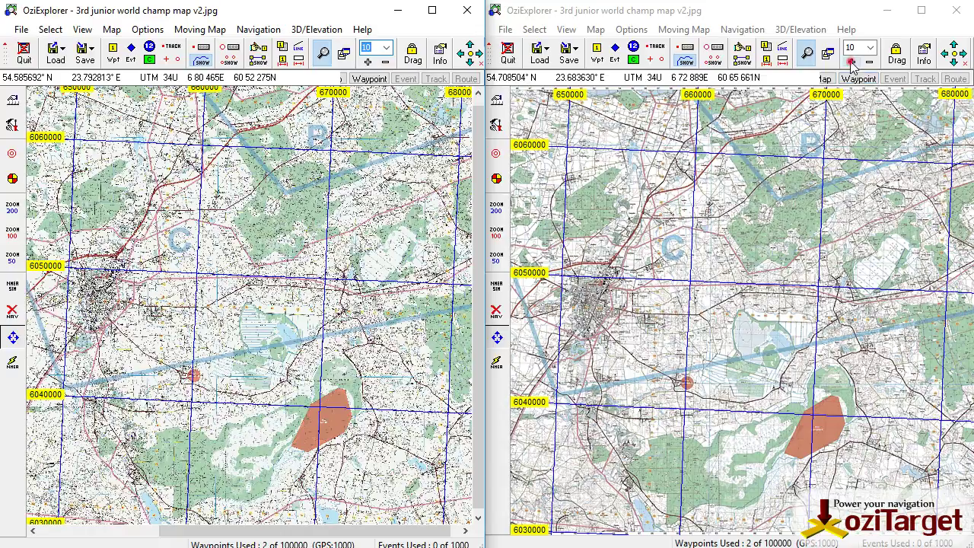
{"action": "left_click", "coordinate": [852, 61]}
{"action": "left_click", "coordinate": [851, 61]}
{"action": "left_click", "coordinate": [852, 61]}
{"action": "left_click", "coordinate": [852, 60]}
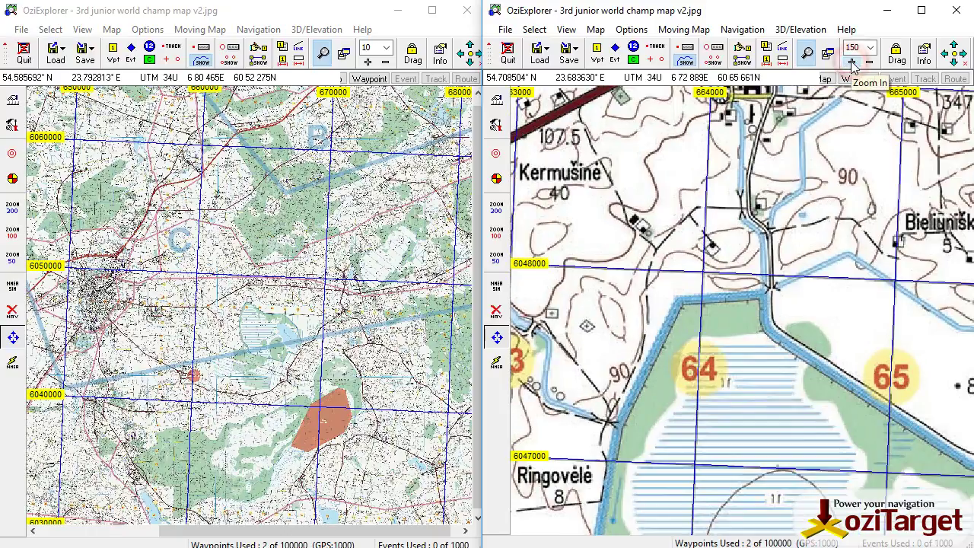
{"action": "left_click", "coordinate": [852, 61]}
{"action": "left_click", "coordinate": [852, 61]}
- Zoom the original map in to 200 to compare detail
{"action": "left_click", "coordinate": [369, 62]}
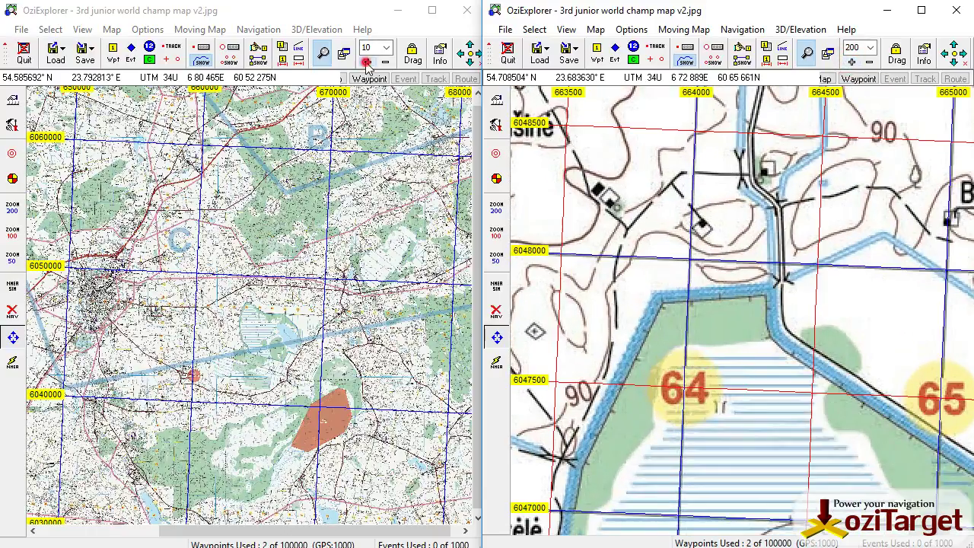
{"action": "left_click", "coordinate": [369, 61]}
{"action": "left_click", "coordinate": [369, 62]}
{"action": "left_click", "coordinate": [369, 62]}
{"action": "left_click", "coordinate": [368, 62]}
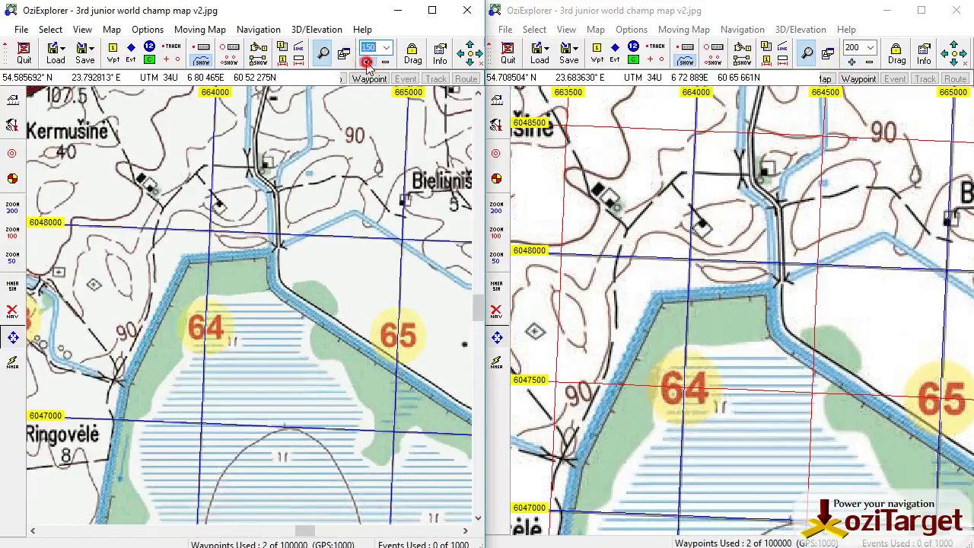
{"action": "left_click", "coordinate": [369, 61]}
{"action": "left_click", "coordinate": [369, 61]}
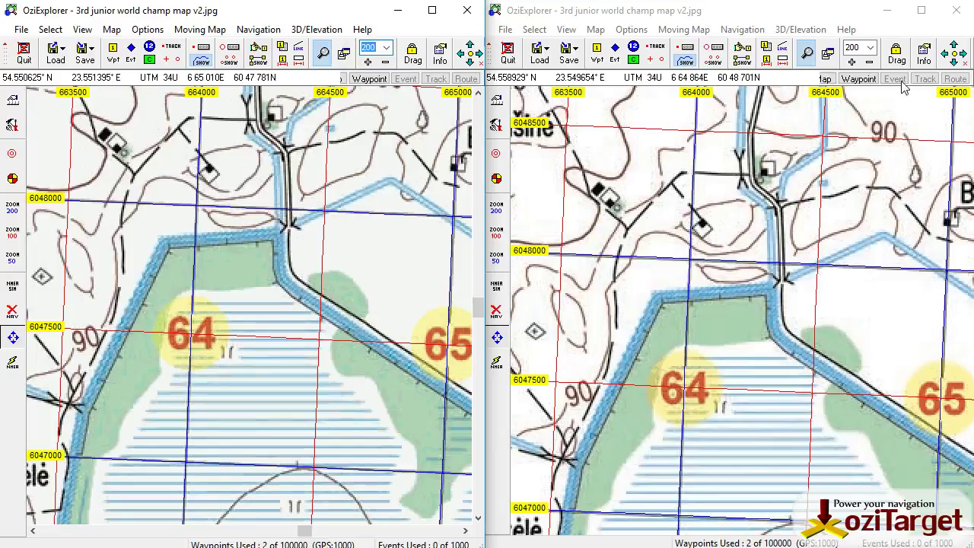
- Zoom both the converted and original maps back out to 100
{"action": "left_click", "coordinate": [870, 63]}
{"action": "left_click", "coordinate": [869, 63]}
{"action": "left_click", "coordinate": [869, 62]}
{"action": "left_click", "coordinate": [870, 62]}
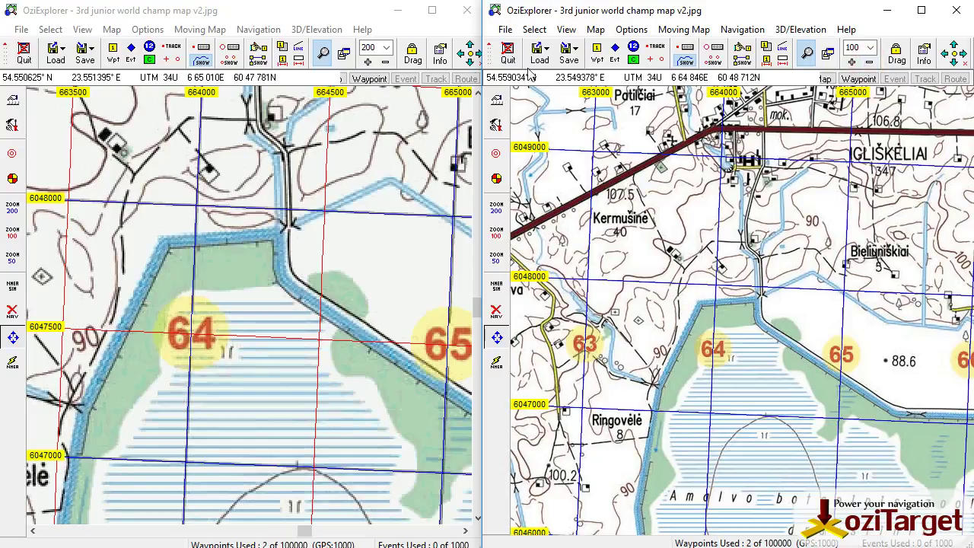
{"action": "left_click", "coordinate": [384, 63]}
{"action": "left_click", "coordinate": [385, 62]}
{"action": "left_click", "coordinate": [384, 62]}
{"action": "left_click", "coordinate": [384, 62]}
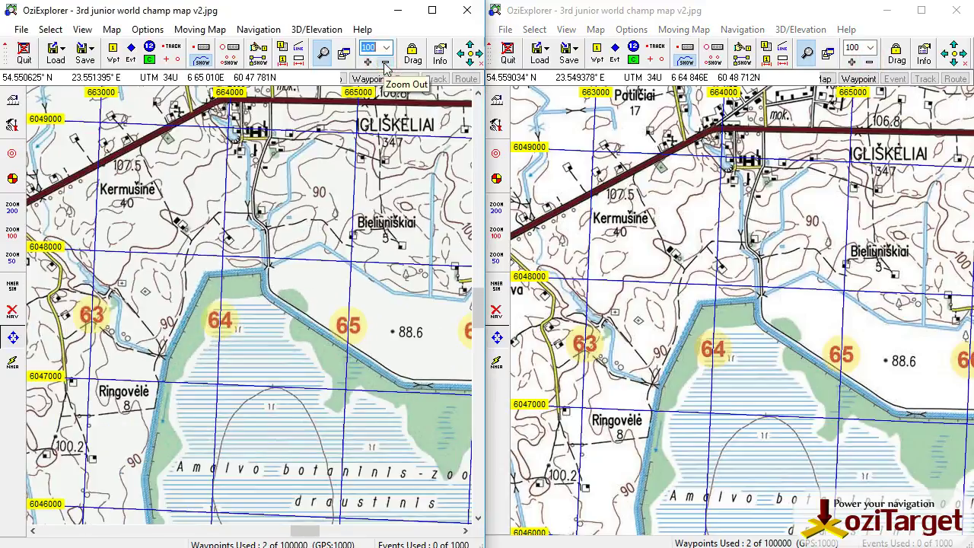